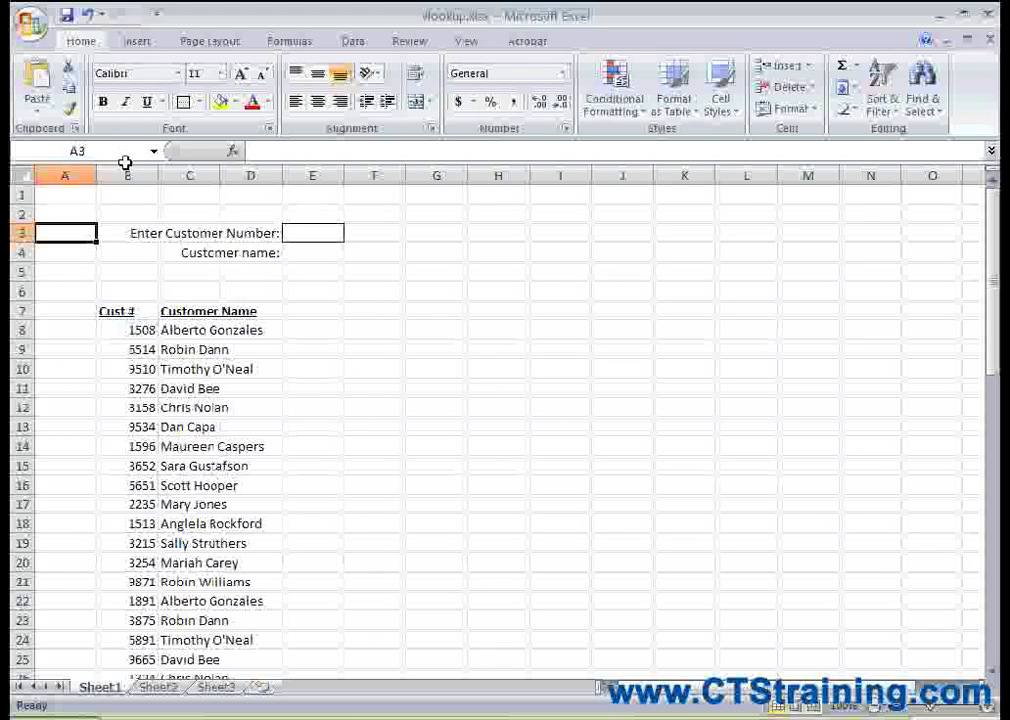
Step: Look over the customer list, with its Cust # and Customer Name headings
{"action": "left_click", "coordinate": [137, 328]}
{"action": "scroll", "coordinate": [190, 377], "scroll_direction": "down", "scroll_amount": 5}
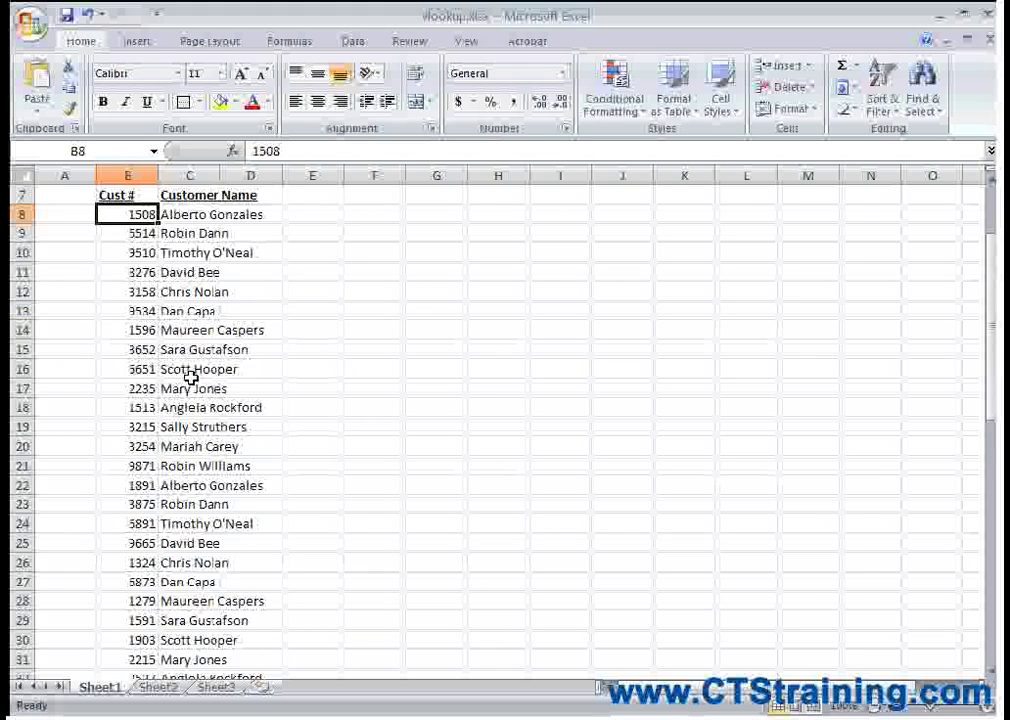
{"action": "scroll", "coordinate": [190, 377], "scroll_direction": "down", "scroll_amount": 4}
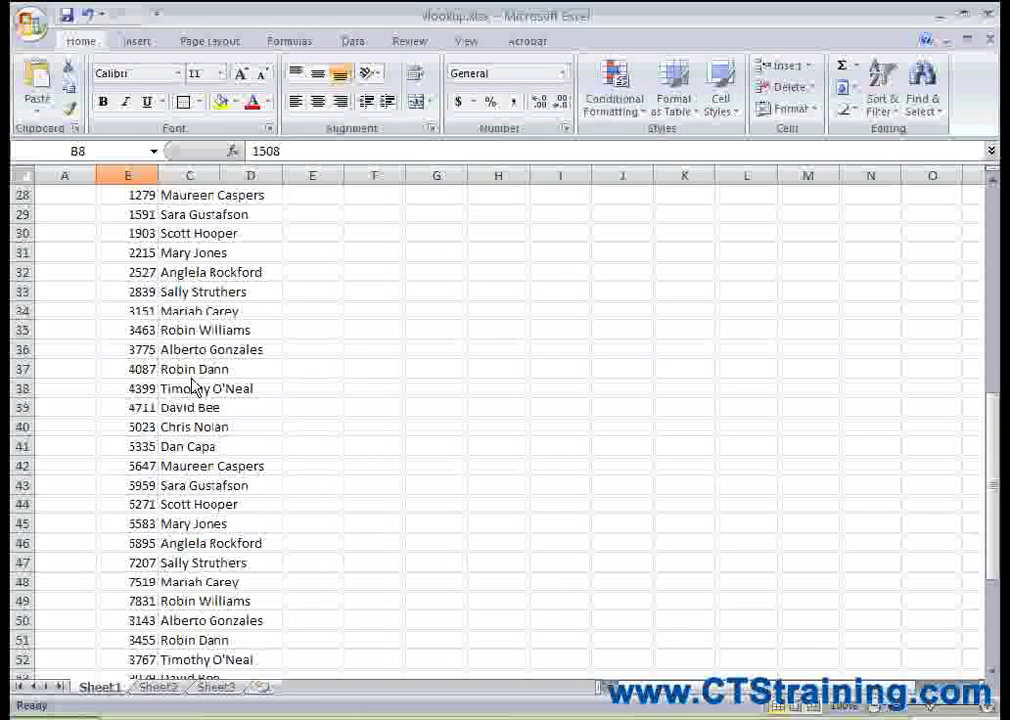
{"action": "scroll", "coordinate": [197, 405], "scroll_direction": "up", "scroll_amount": 7}
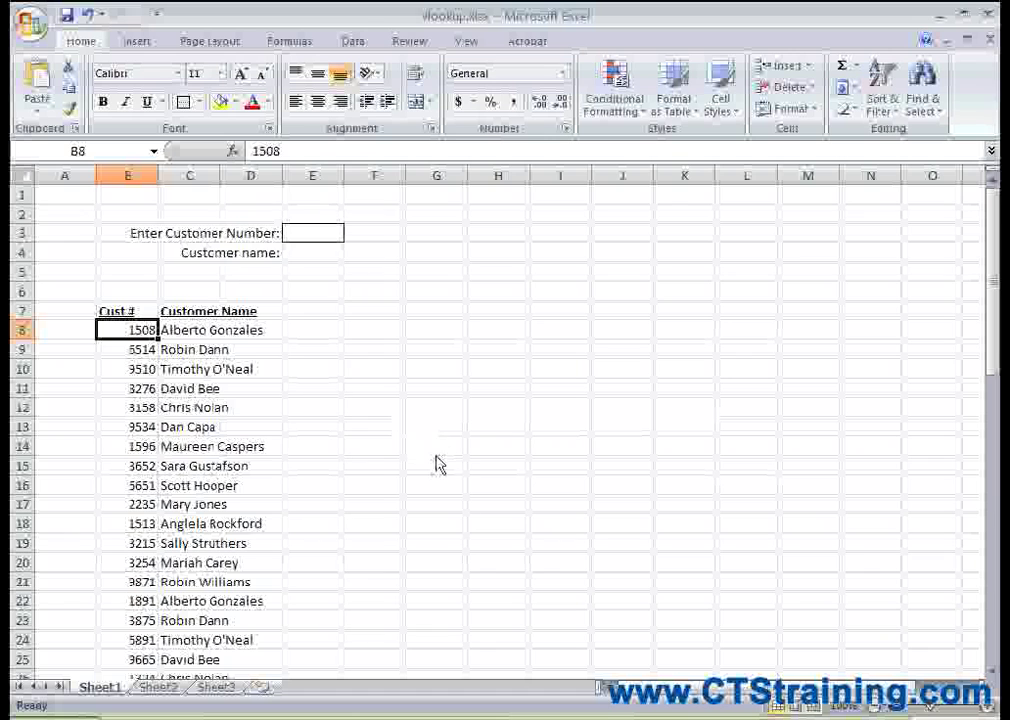
{"action": "scroll", "coordinate": [437, 467], "scroll_direction": "up", "scroll_amount": 2, "text": "ctrl"}
{"action": "scroll", "coordinate": [437, 467], "scroll_direction": "up", "scroll_amount": 1, "text": "ctrl"}
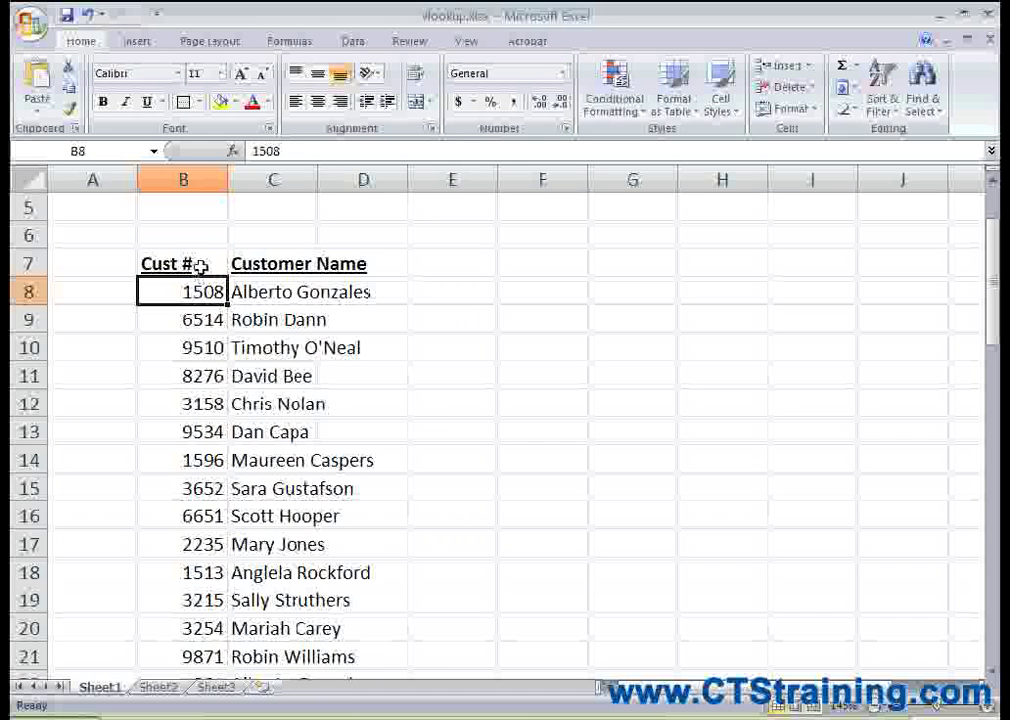
{"action": "left_click_drag", "start_coordinate": [201, 262], "coordinate": [255, 261]}
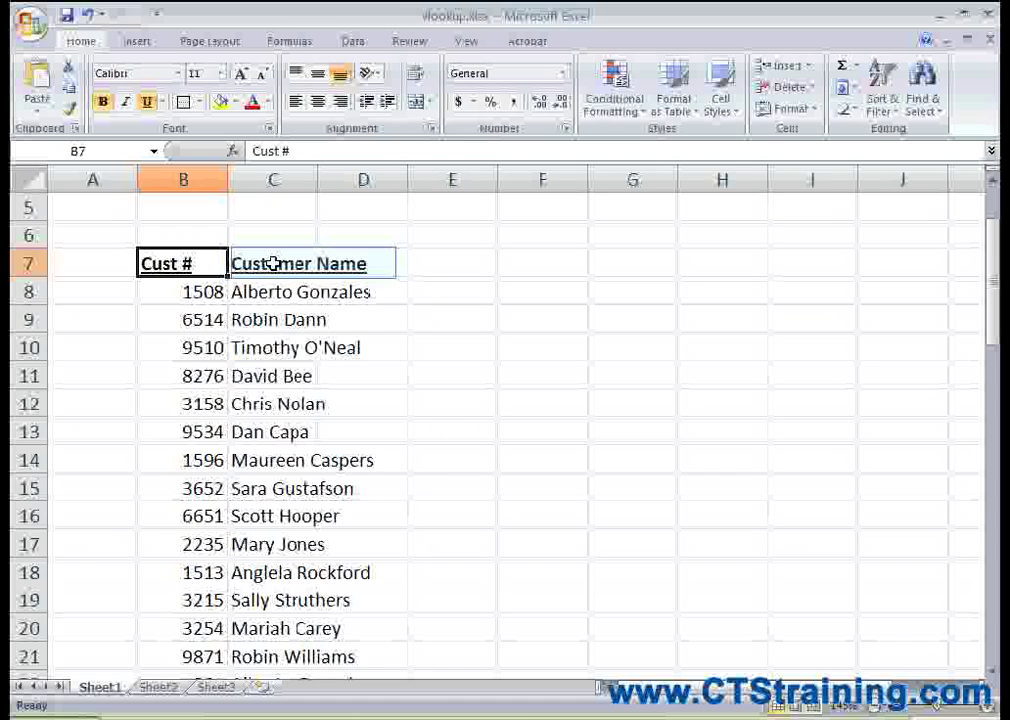
{"action": "left_click", "coordinate": [273, 262]}
{"action": "left_click", "coordinate": [175, 291]}
{"action": "scroll", "coordinate": [190, 407], "scroll_direction": "down", "scroll_amount": 8}
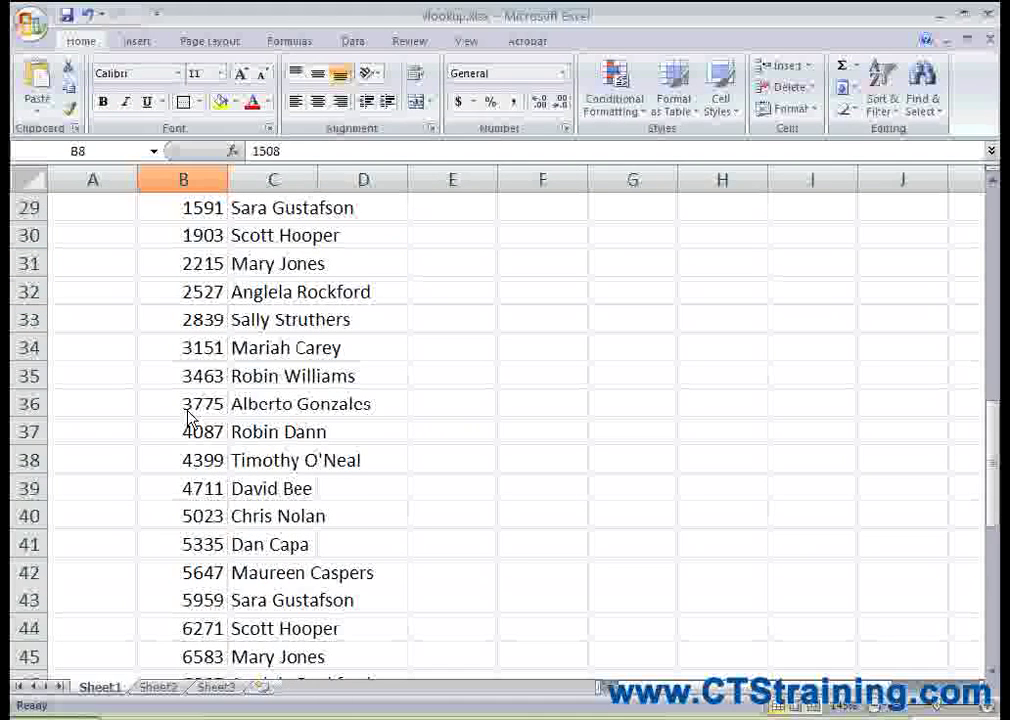
{"action": "scroll", "coordinate": [187, 418], "scroll_direction": "up", "scroll_amount": 9}
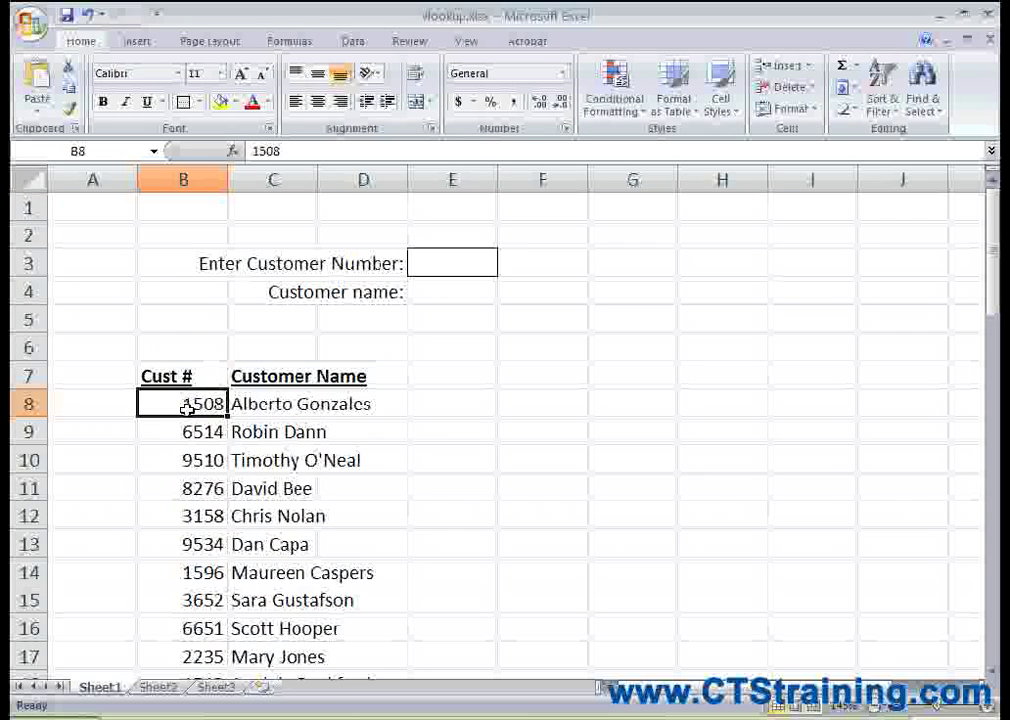
Step: Inspect input cell E3 and result cell E4, leaving E4 empty
{"action": "left_click", "coordinate": [444, 261]}
{"action": "double_click", "coordinate": [444, 261]}
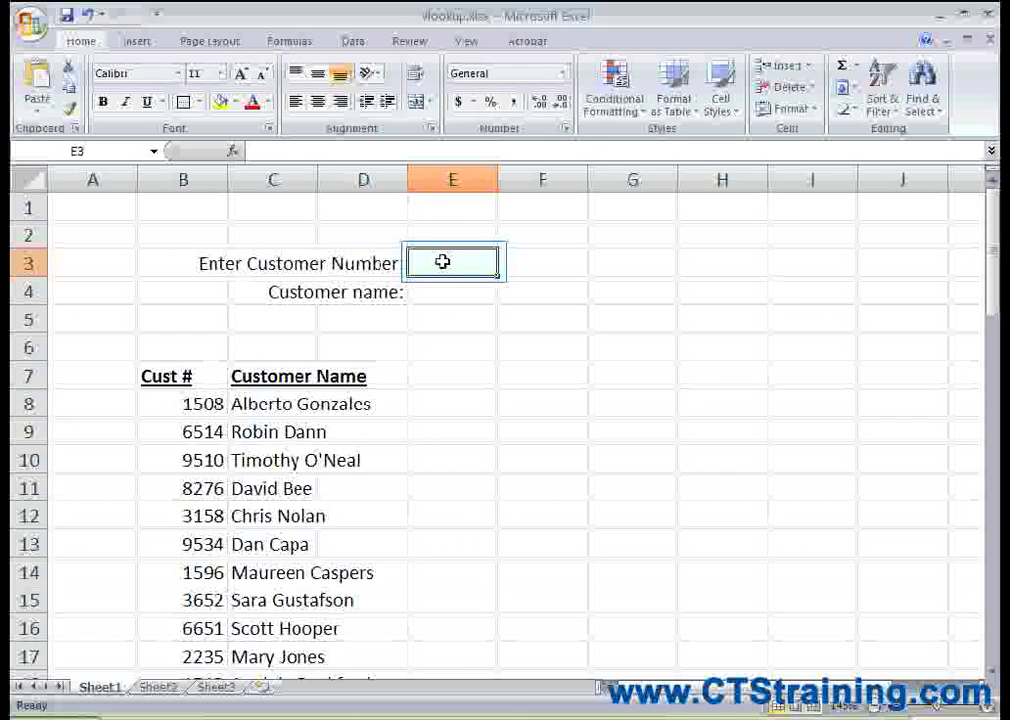
{"action": "left_click", "coordinate": [440, 293]}
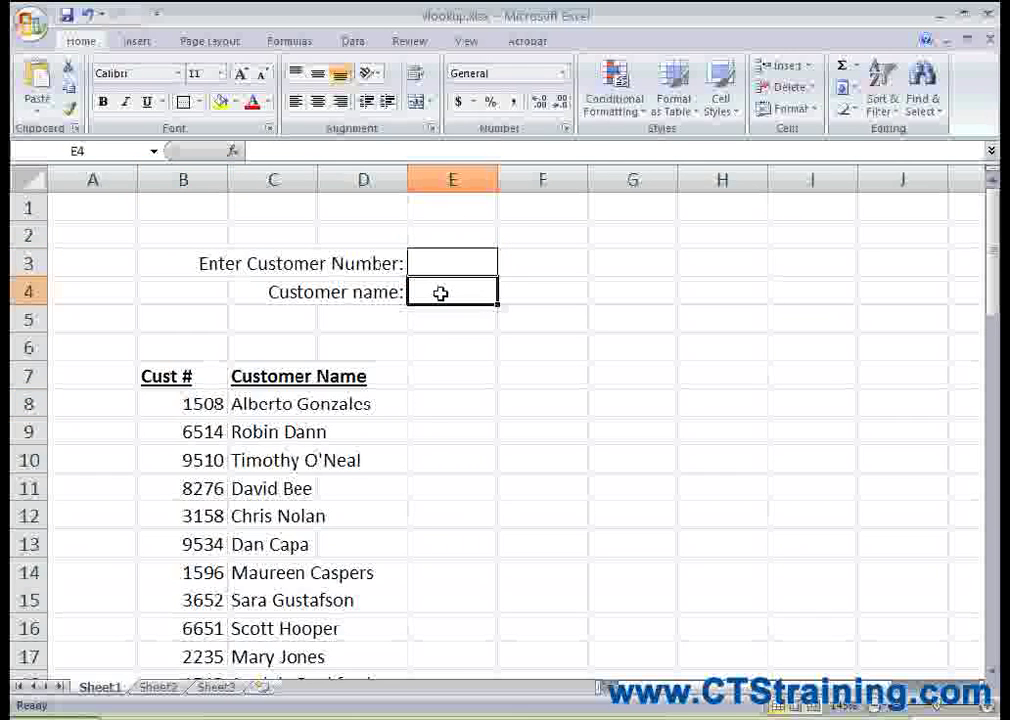
{"action": "double_click", "coordinate": [440, 293]}
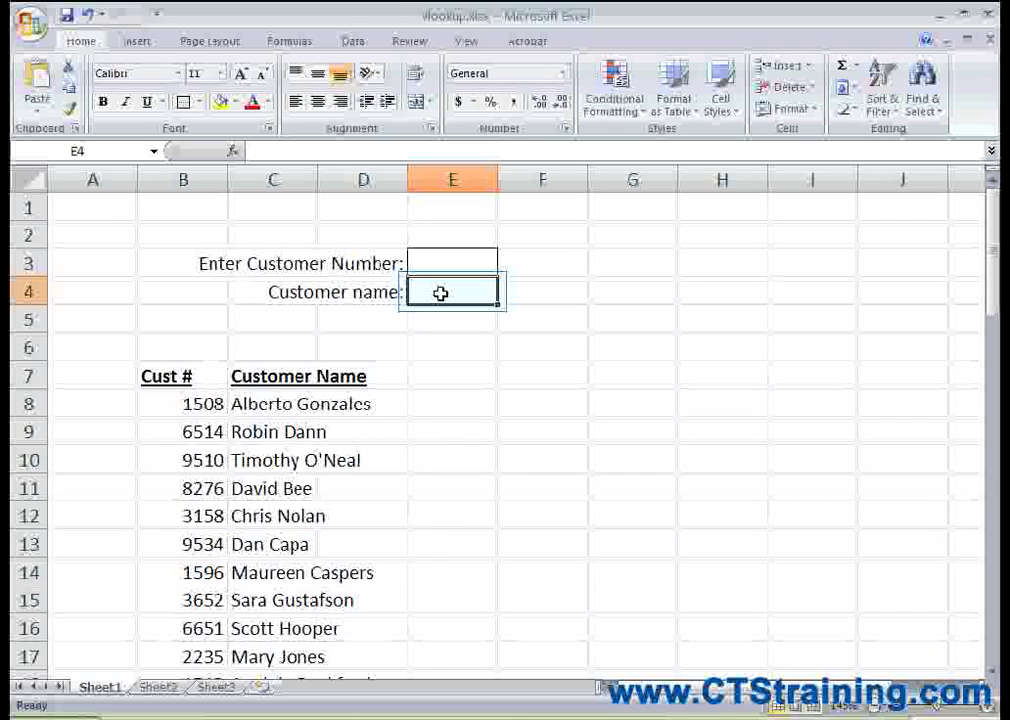
{"action": "key", "text": "Escape"}
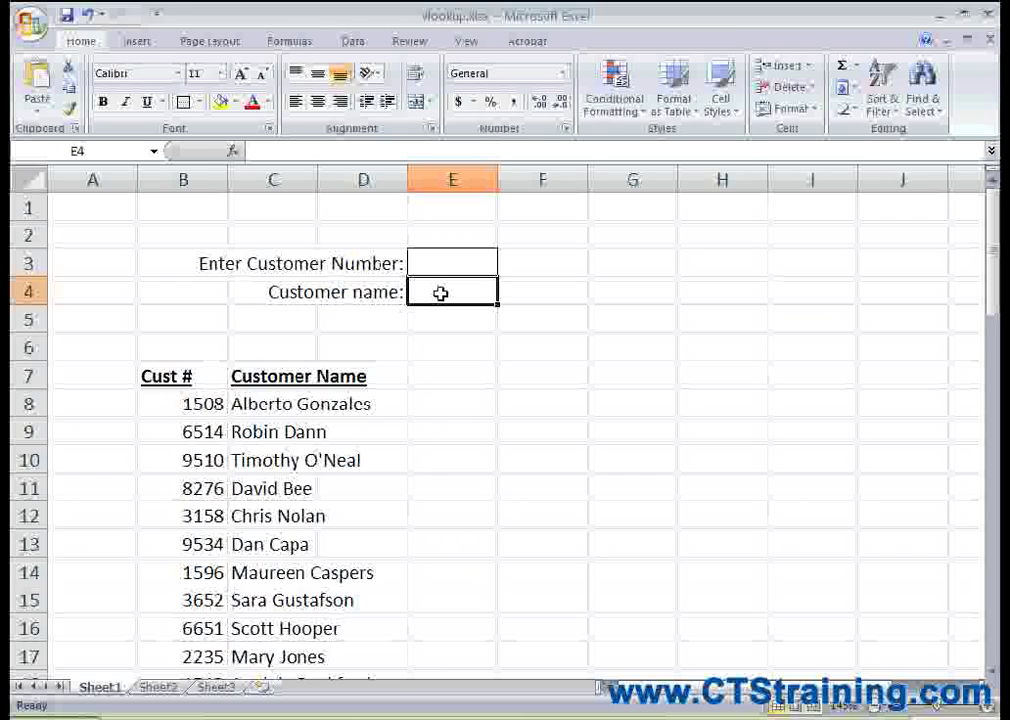
{"action": "double_click", "coordinate": [440, 293]}
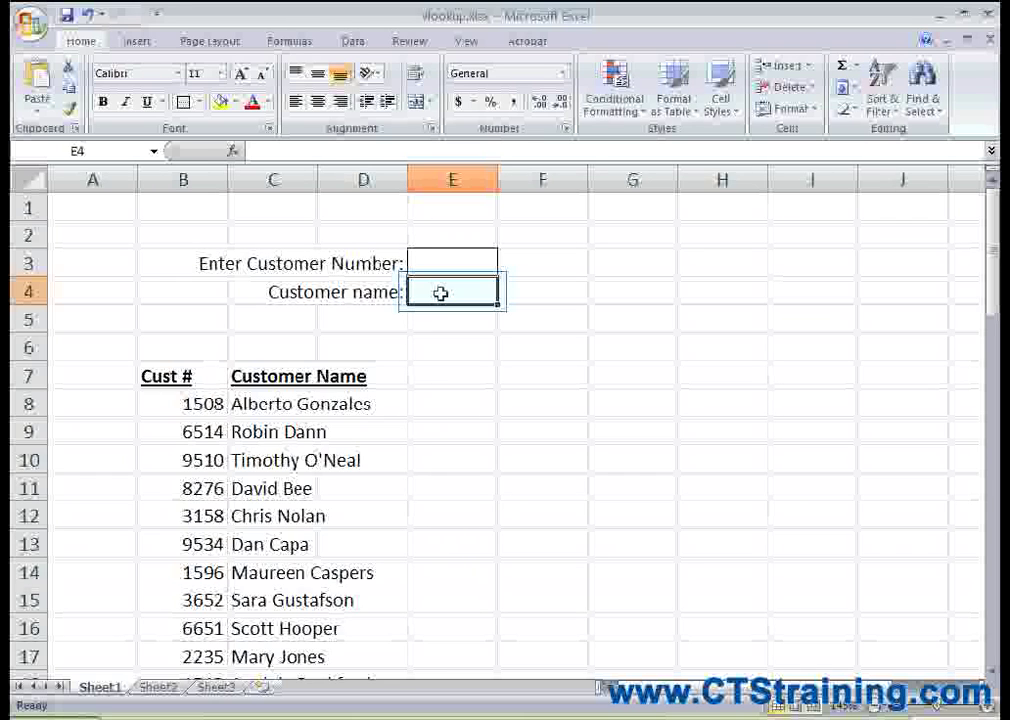
{"action": "key", "text": "Escape"}
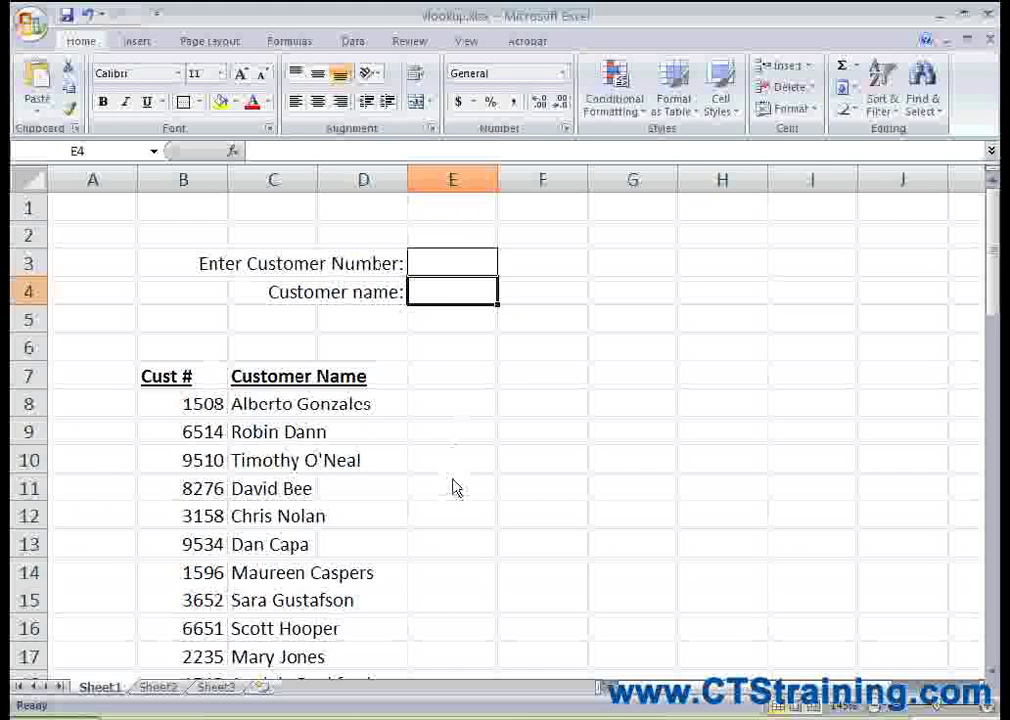
{"action": "scroll", "coordinate": [453, 485], "scroll_direction": "up", "scroll_amount": 2}
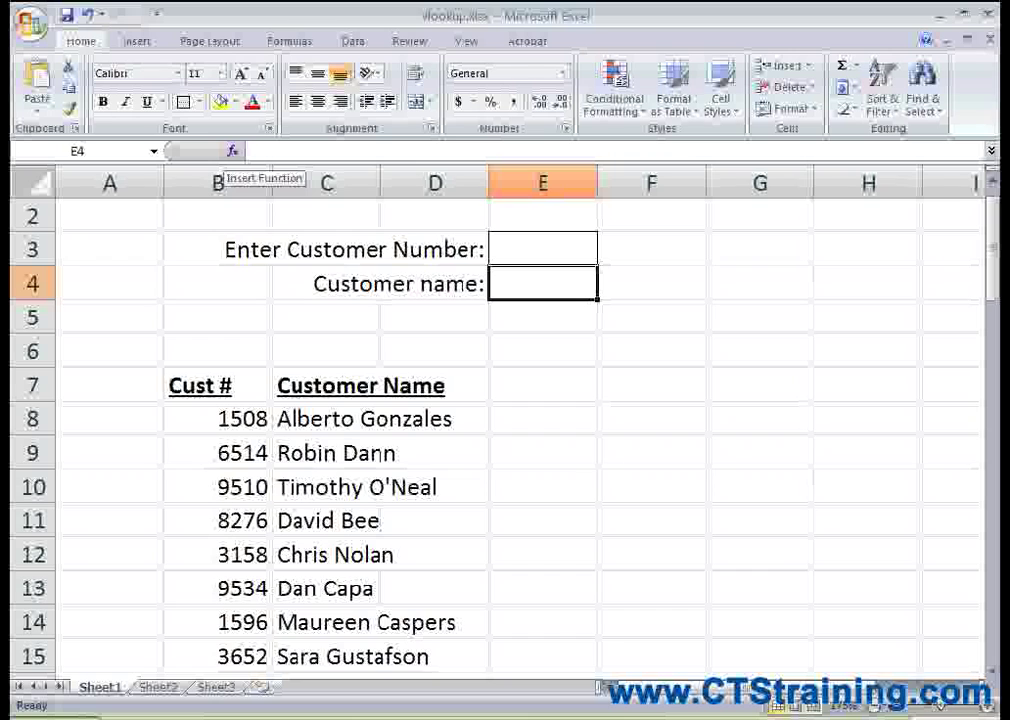
Step: Insert the VLOOKUP function from the Lookup & Reference category into E4
{"action": "left_click", "coordinate": [232, 151]}
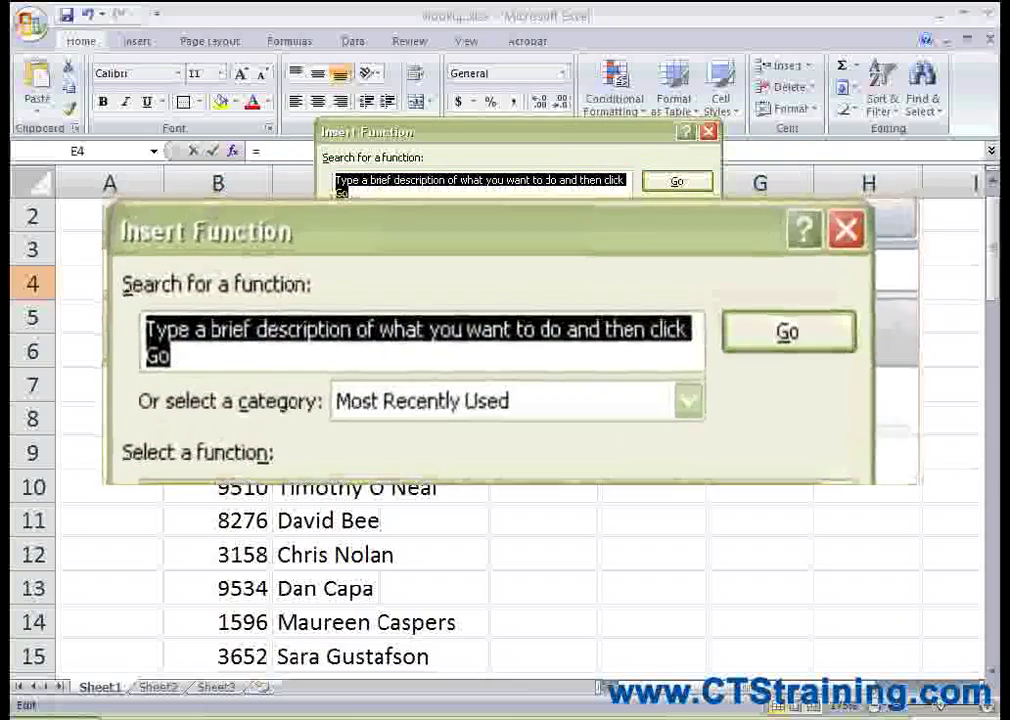
{"action": "left_click", "coordinate": [624, 215]}
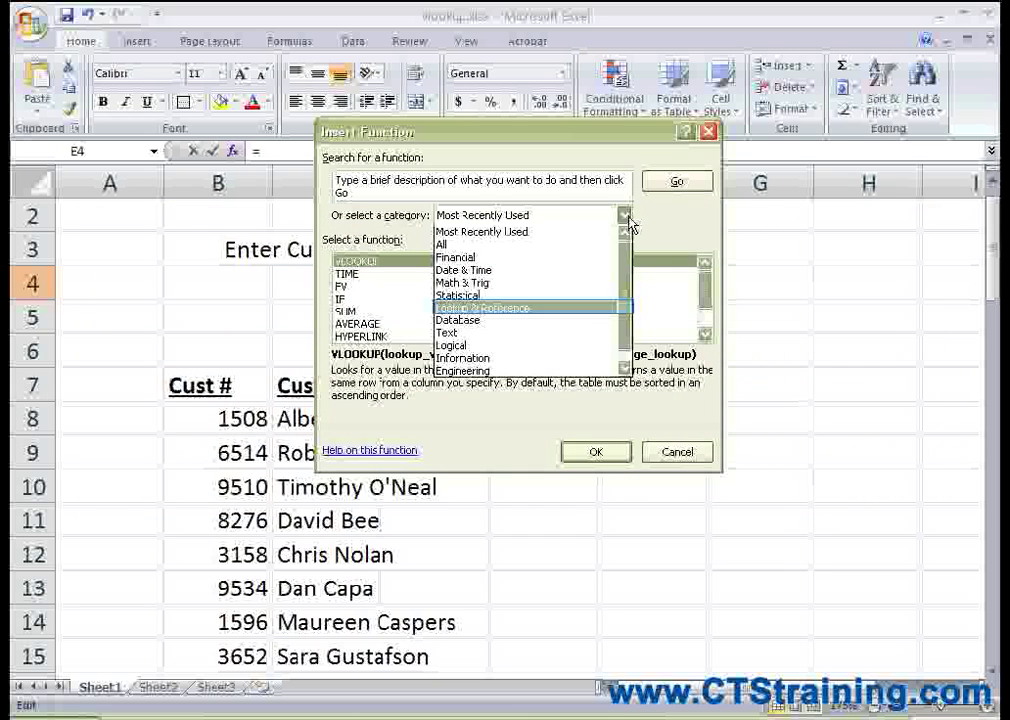
{"action": "left_click", "coordinate": [505, 311]}
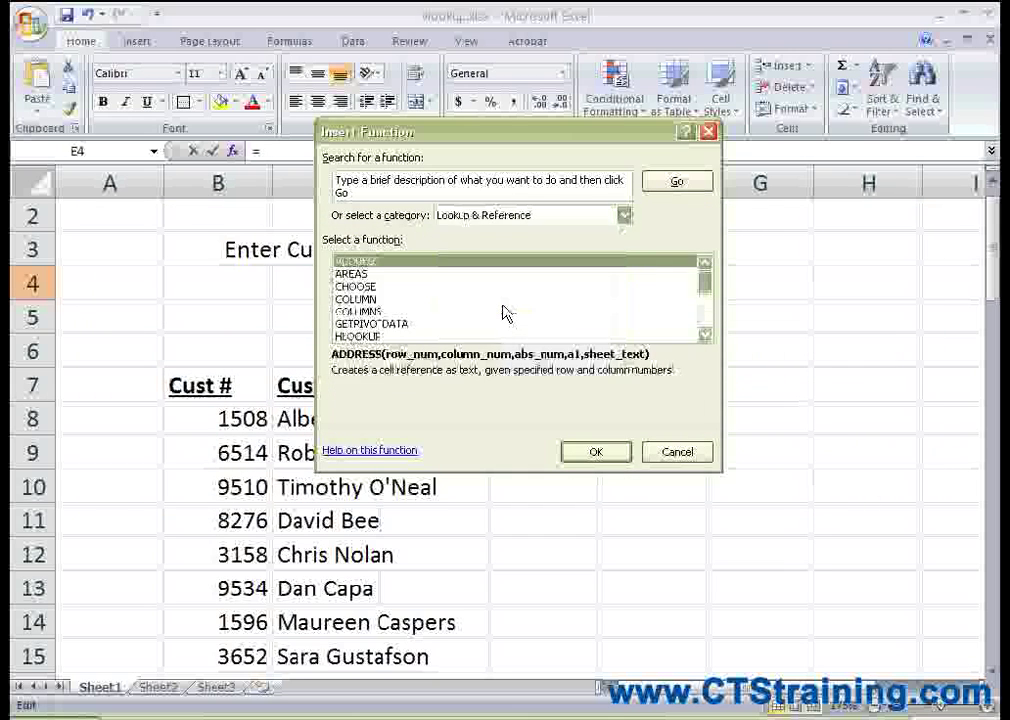
{"action": "left_click", "coordinate": [706, 337]}
{"action": "mouse_move", "coordinate": [706, 300]}
{"action": "left_mouse_down"}
{"action": "mouse_move", "coordinate": [705, 323]}
{"action": "mouse_move", "coordinate": [705, 298]}
{"action": "left_mouse_up"}
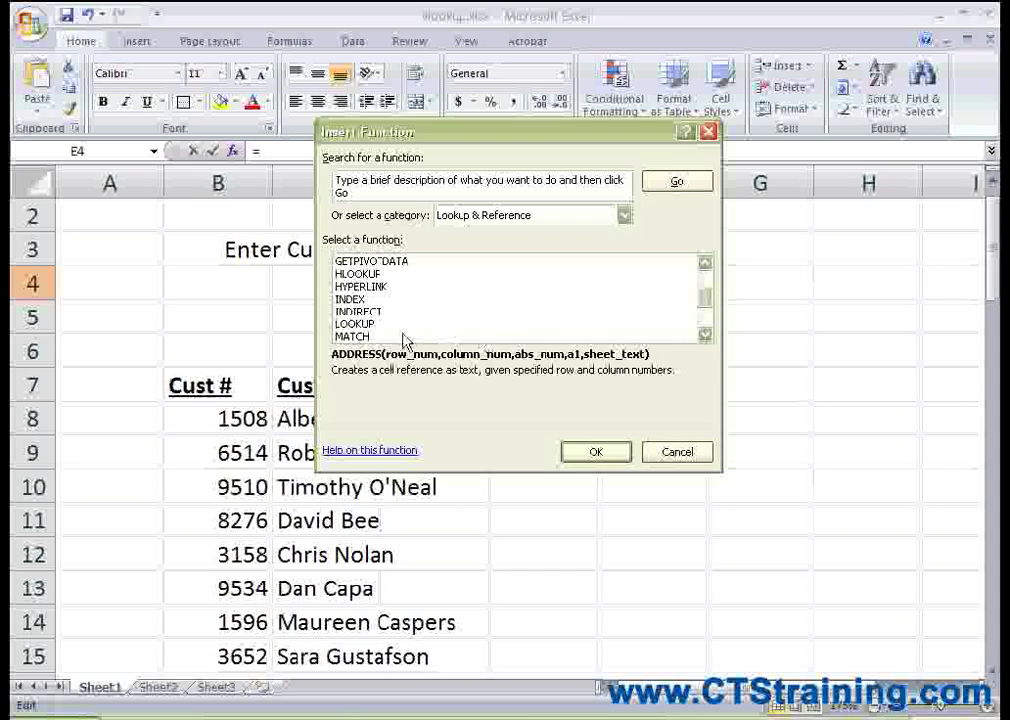
{"action": "scroll", "coordinate": [367, 343], "scroll_direction": "down", "scroll_amount": 2}
{"action": "left_click", "coordinate": [367, 337]}
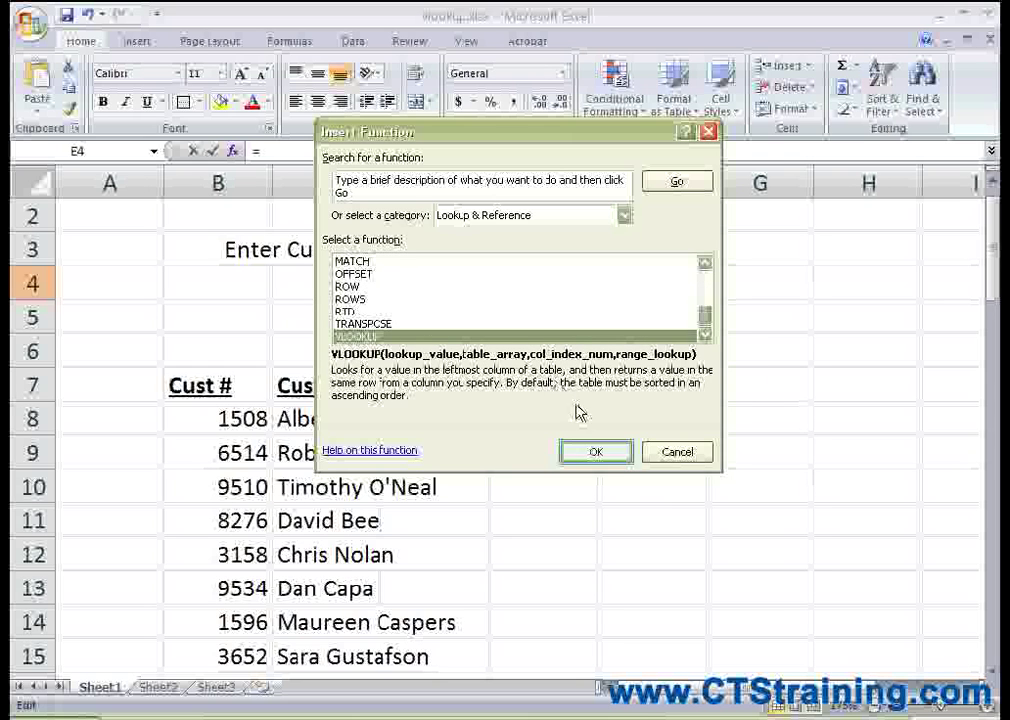
{"action": "left_click", "coordinate": [596, 451]}
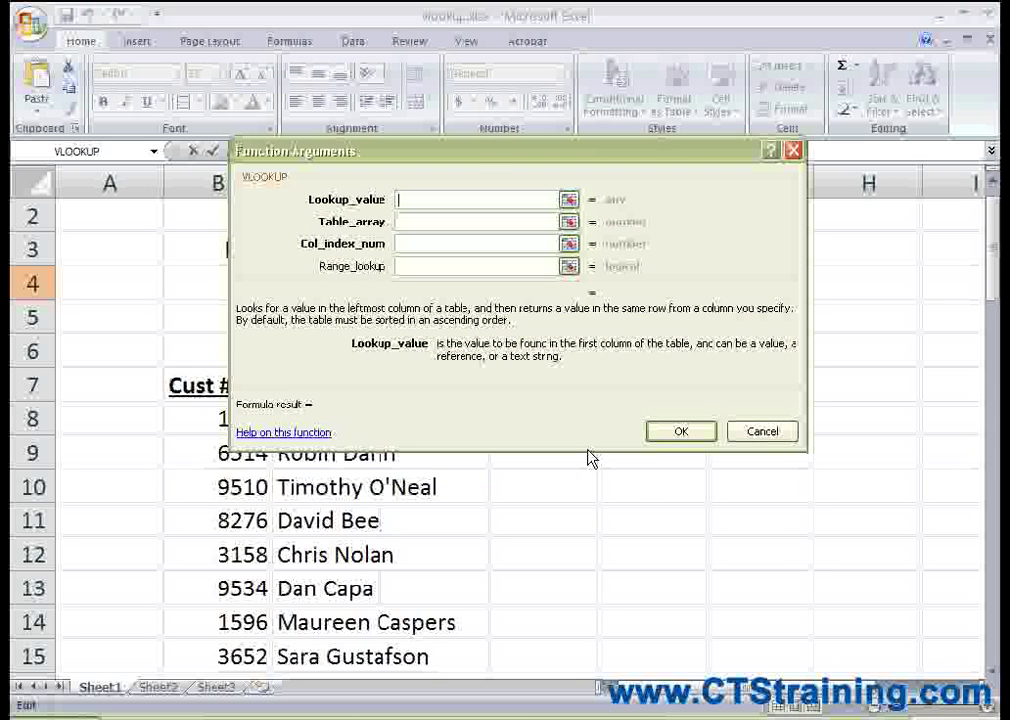
Step: Set Lookup_value to E3 and move the arguments dialog to the top of the window
{"action": "left_click_drag", "start_coordinate": [476, 153], "coordinate": [566, 327]}
{"action": "left_click_drag", "start_coordinate": [473, 154], "coordinate": [567, 328]}
{"action": "left_click", "coordinate": [542, 249]}
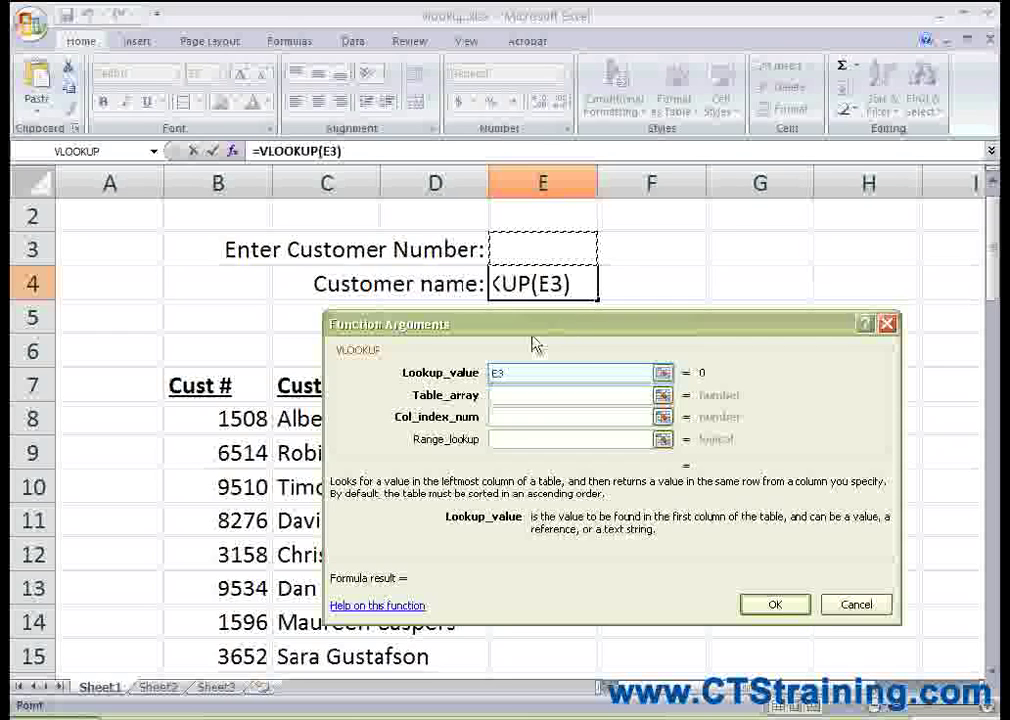
{"action": "left_click", "coordinate": [519, 398]}
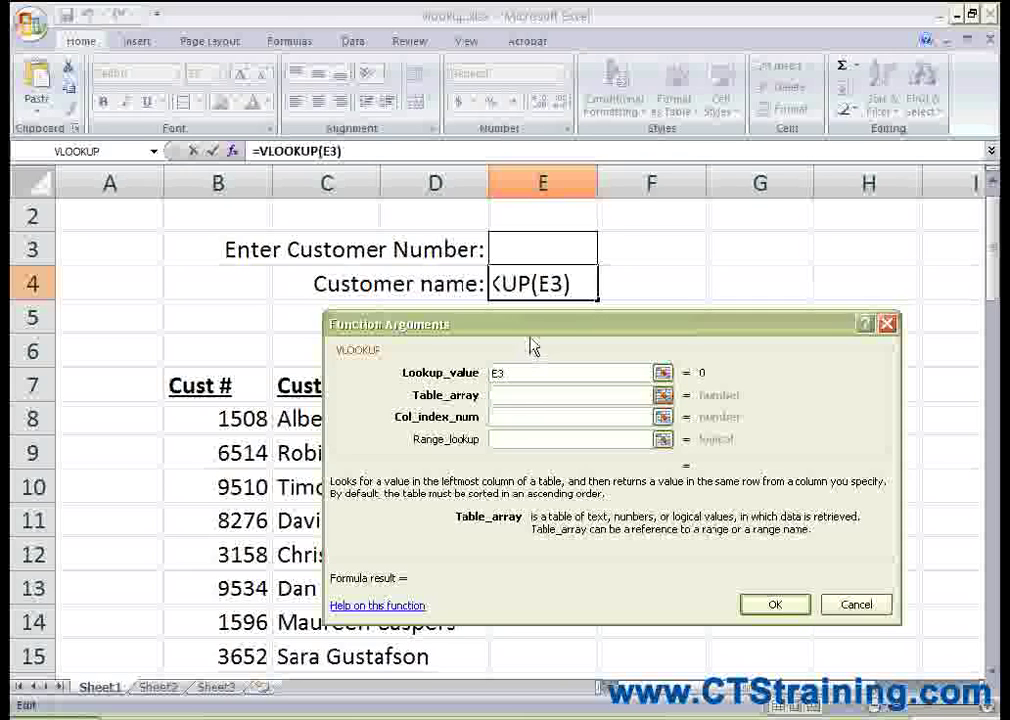
{"action": "left_click_drag", "start_coordinate": [531, 317], "coordinate": [506, 44]}
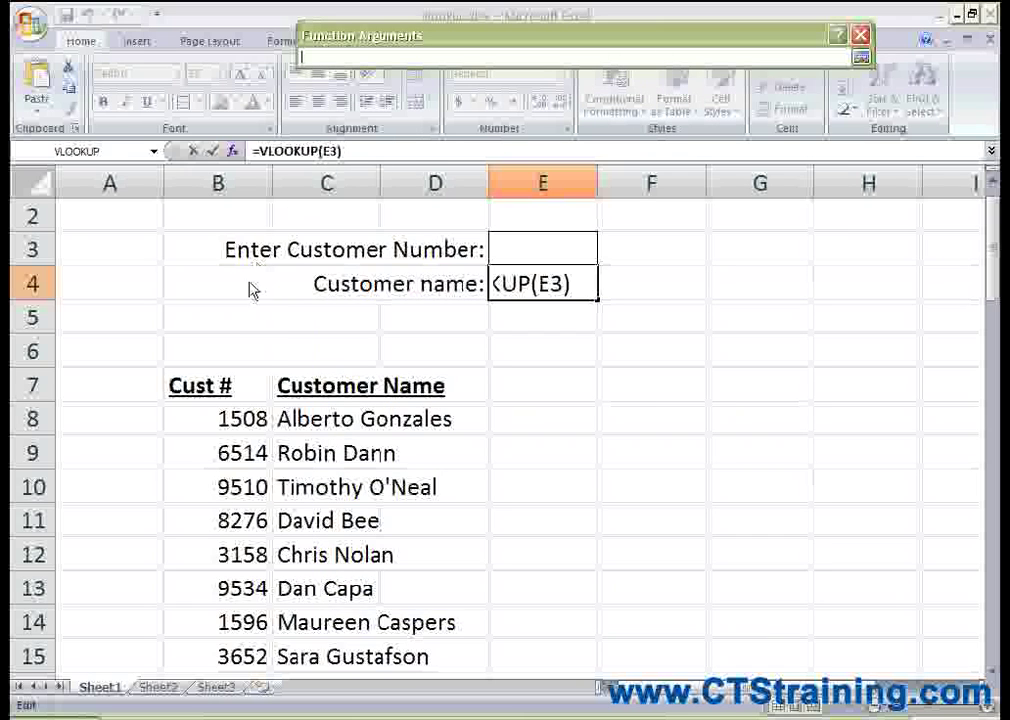
Step: Fill Table_array with the customer range B7:C63 and restore the full arguments dialog
{"action": "left_click_drag", "start_coordinate": [232, 393], "coordinate": [334, 643]}
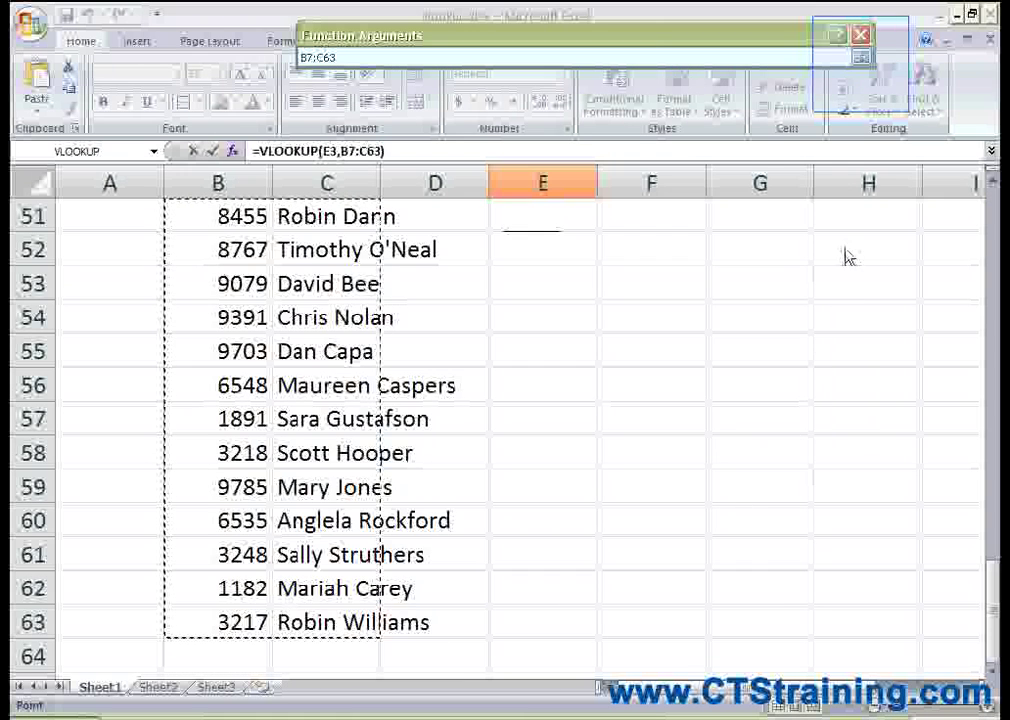
{"action": "left_click", "coordinate": [860, 57]}
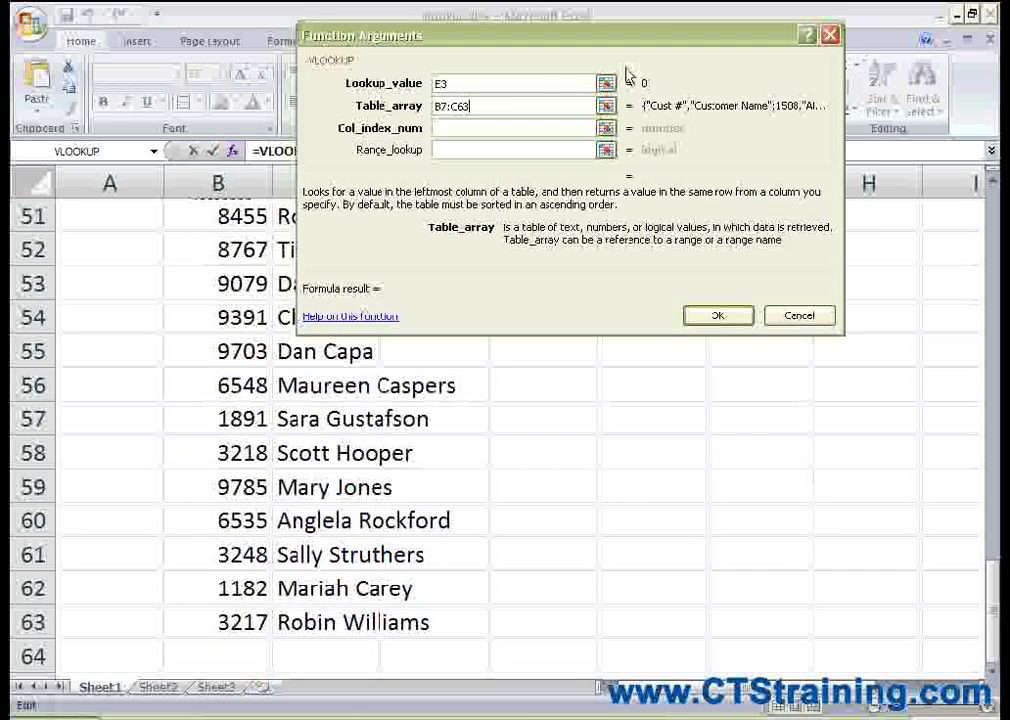
{"action": "left_click", "coordinate": [450, 129]}
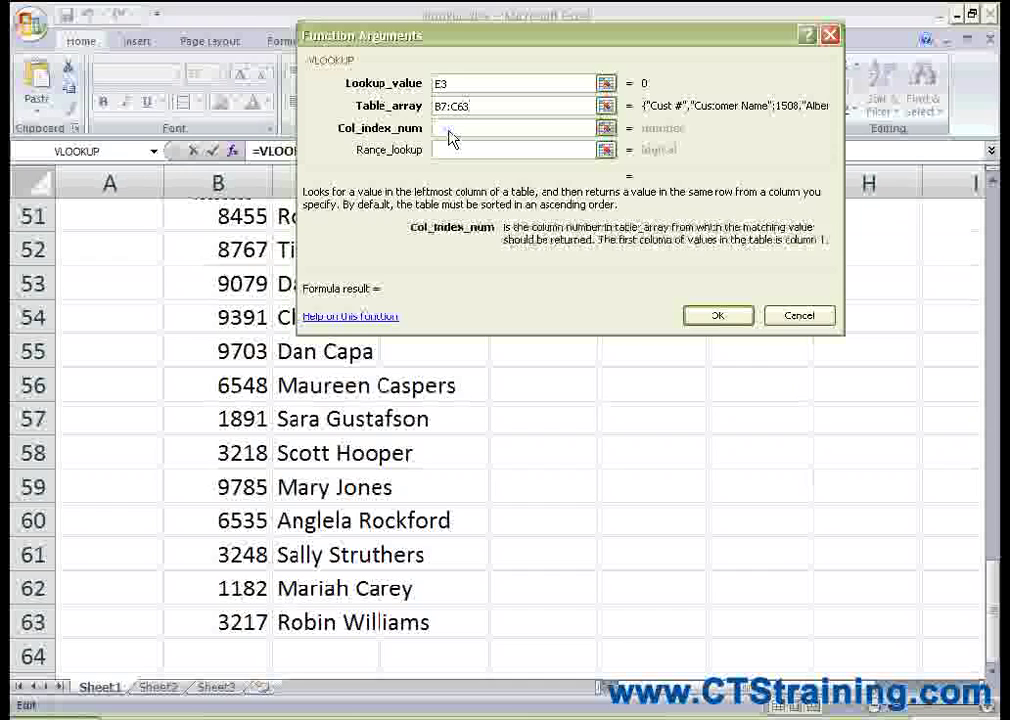
Step: Enter 2 for Col_index_num and FALSE for Range_lookup, then confirm the formula
{"action": "left_click_drag", "start_coordinate": [992, 575], "coordinate": [997, 210]}
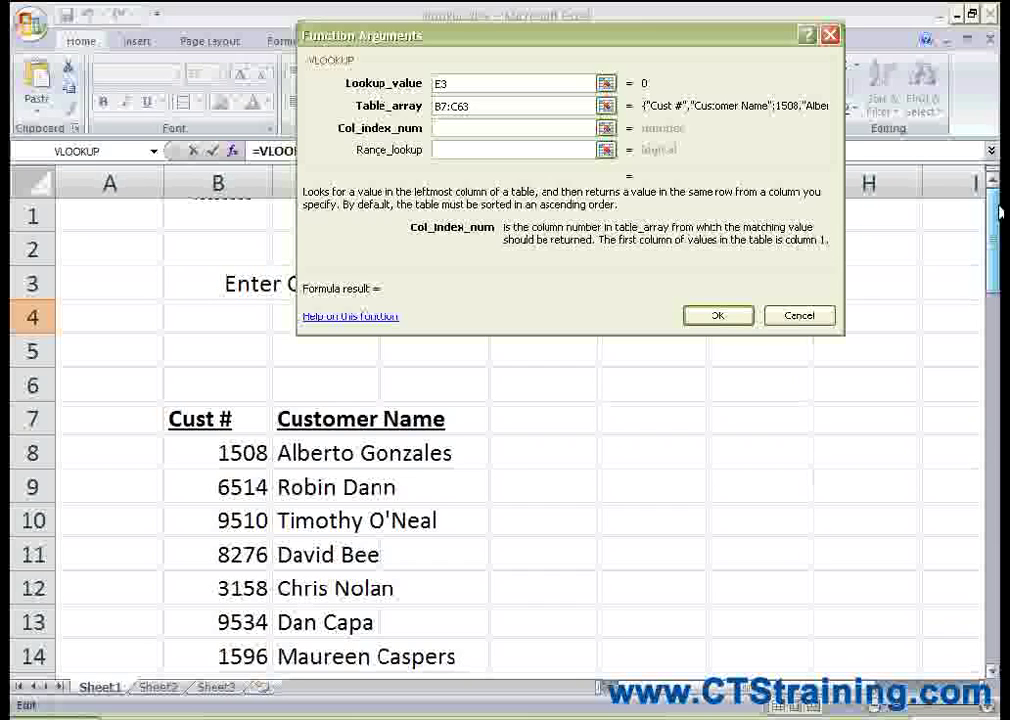
{"action": "type", "text": "2"}
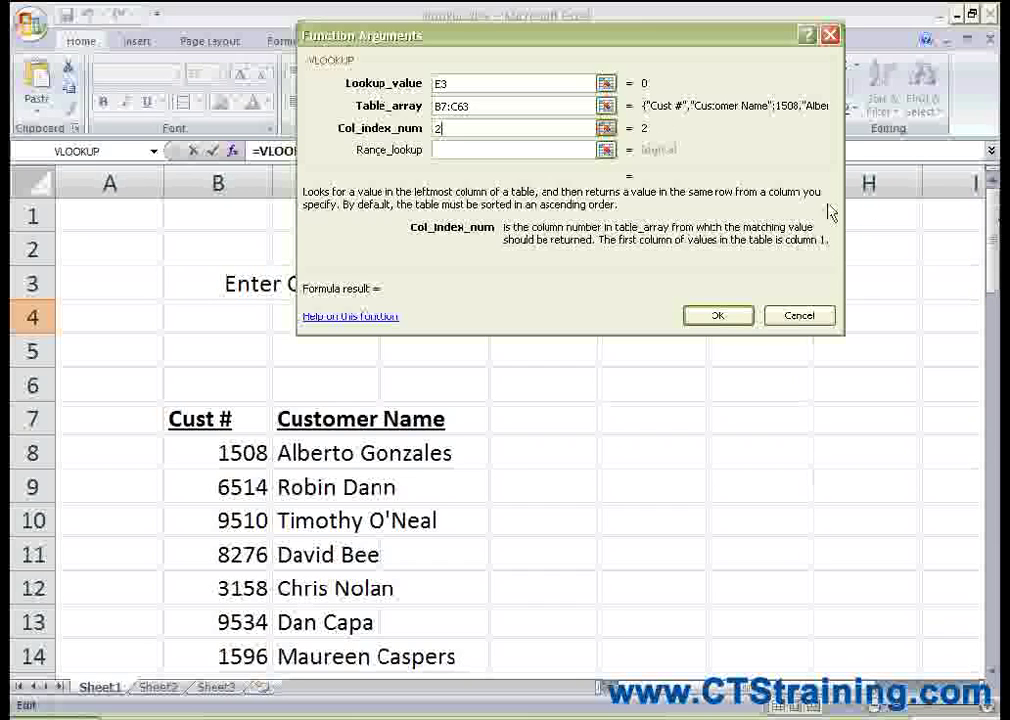
{"action": "left_click", "coordinate": [444, 150]}
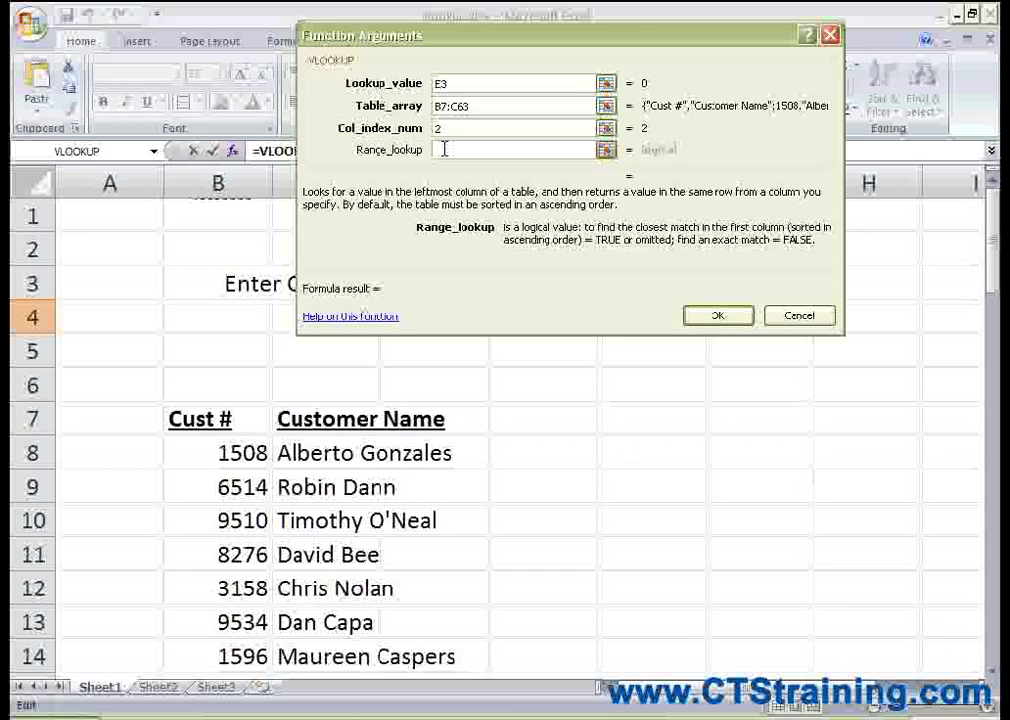
{"action": "type", "text": "FaLSE"}
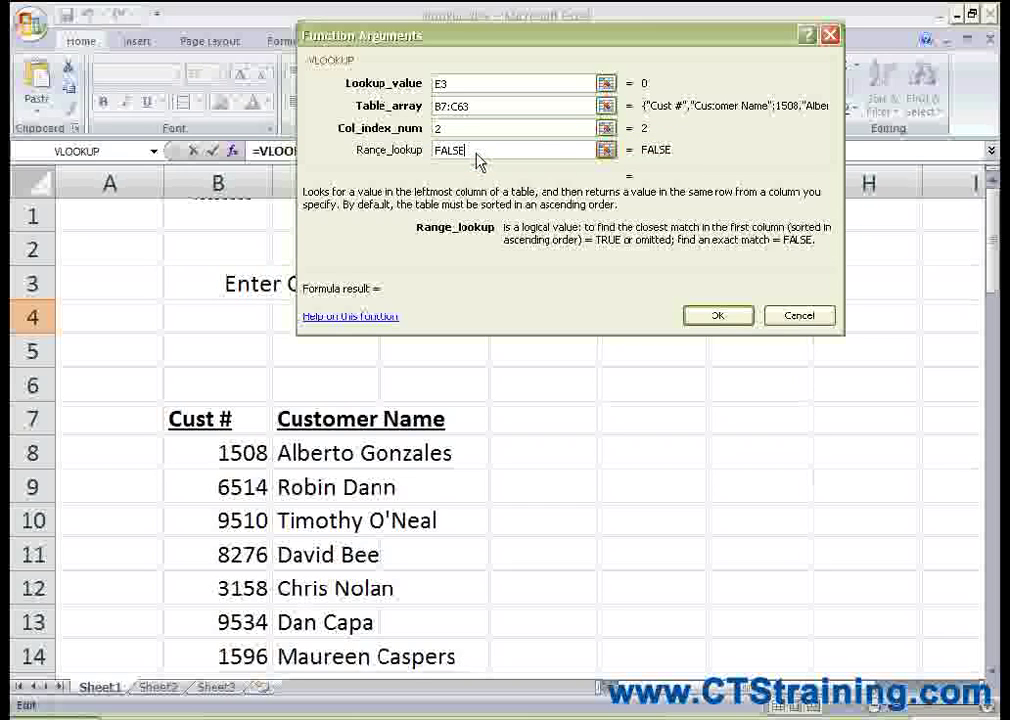
{"action": "left_click", "coordinate": [718, 315]}
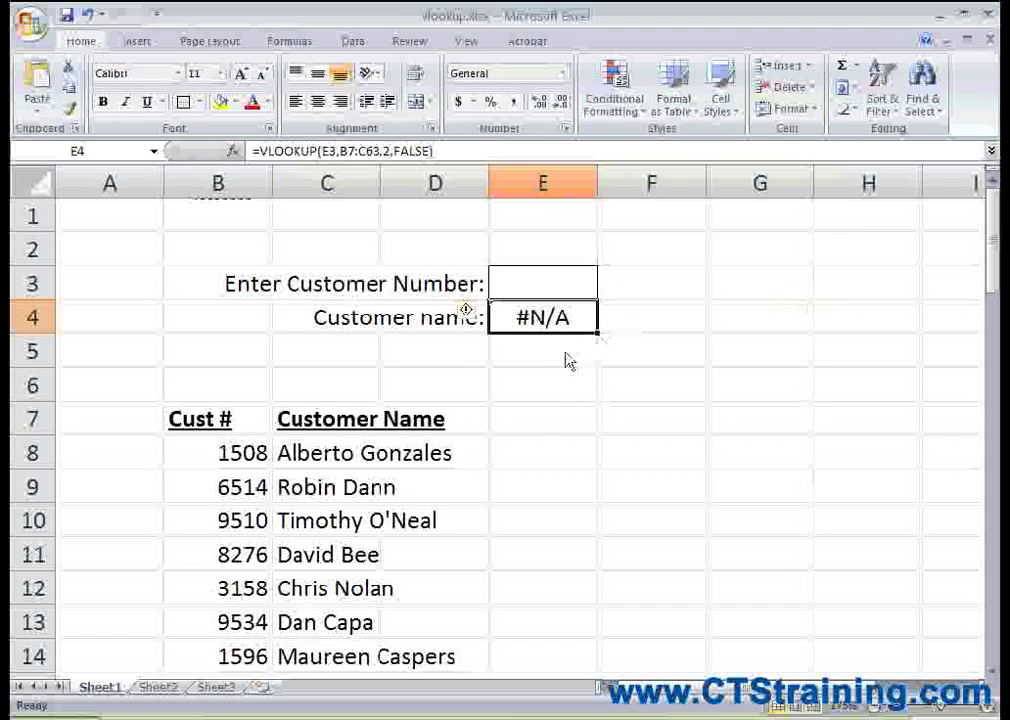
Step: Zoom in so E3, E4 and the top of the customer list fill the view
{"action": "scroll", "coordinate": [534, 424], "scroll_direction": "up", "scroll_amount": 1}
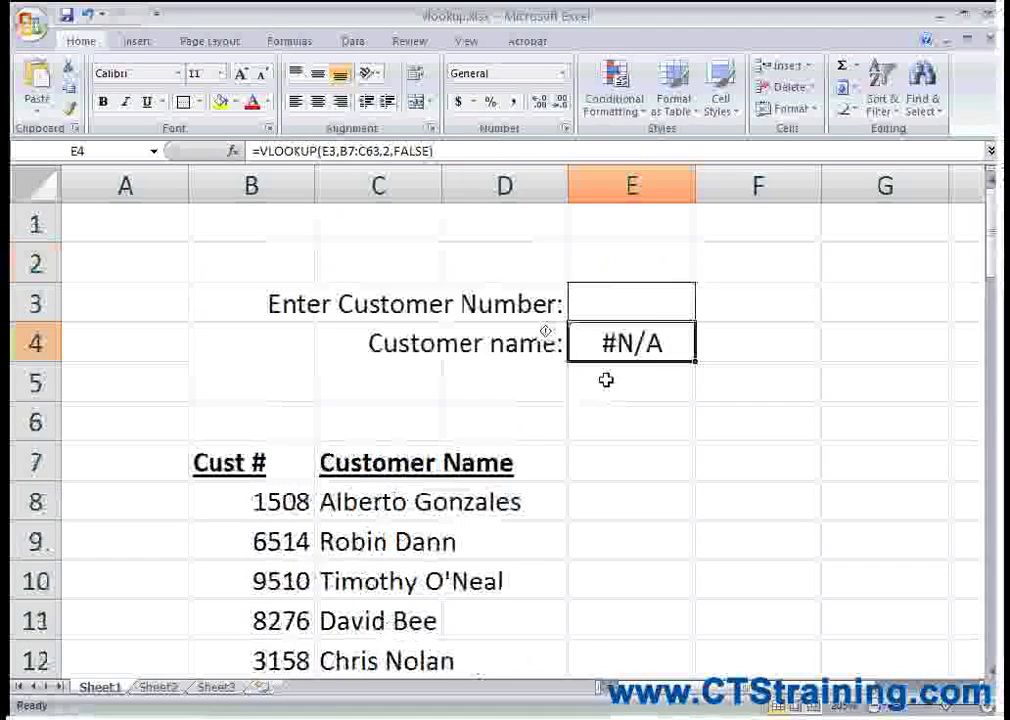
{"action": "scroll", "coordinate": [606, 380], "scroll_direction": "up", "scroll_amount": 3}
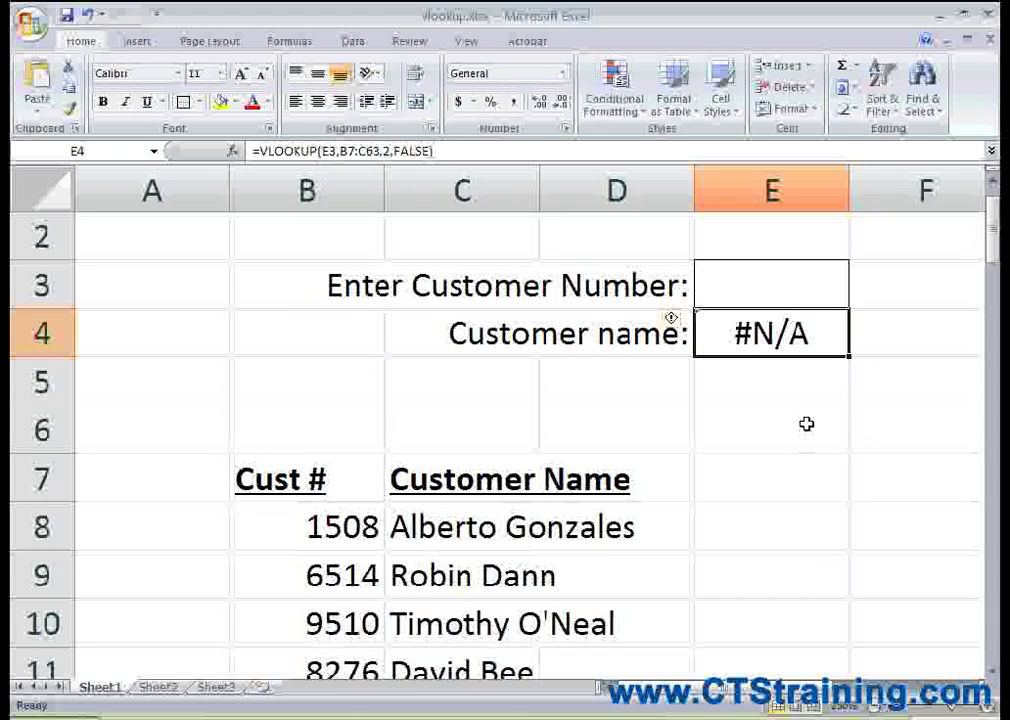
{"action": "left_click", "coordinate": [757, 290]}
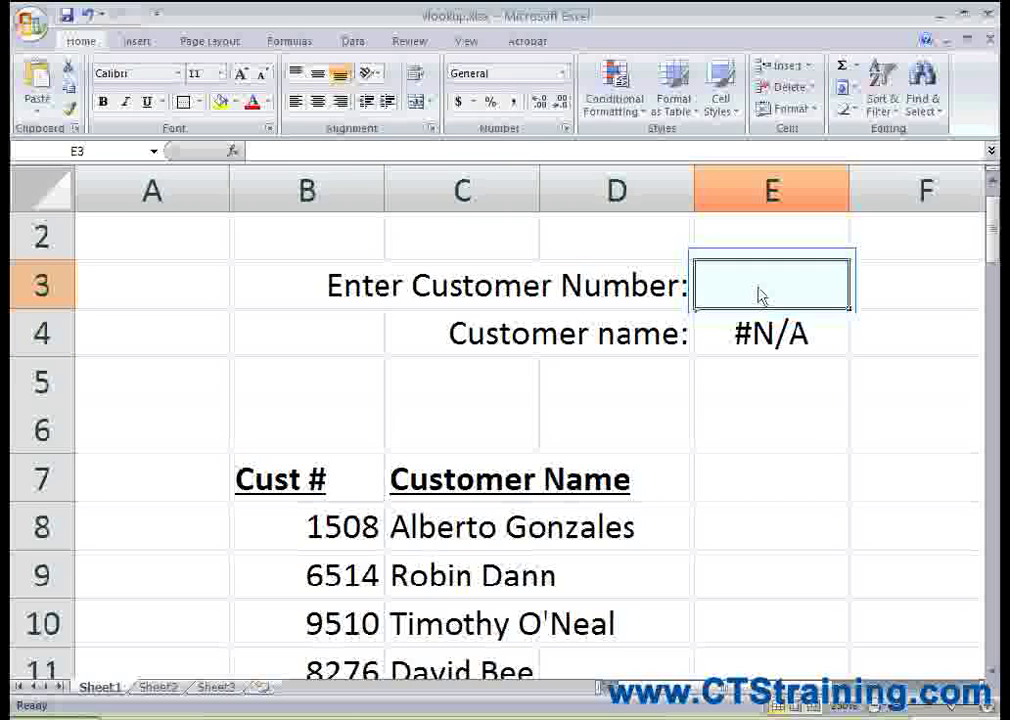
Step: Test the lookup by entering two different customer numbers in E3 in turn
{"action": "type", "text": "8276"}
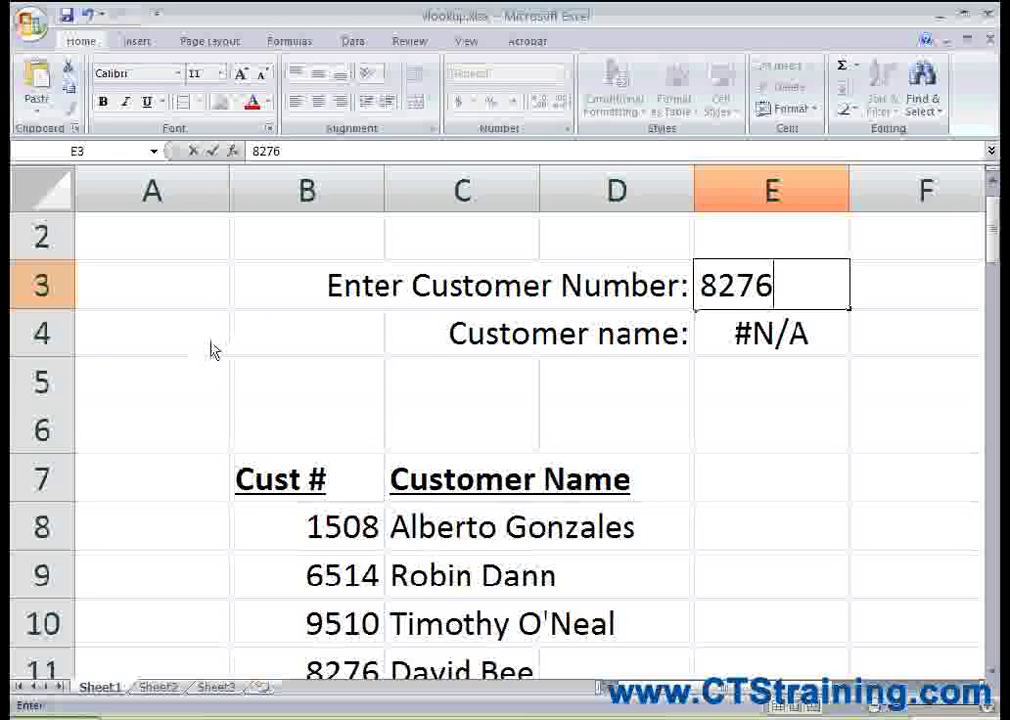
{"action": "key", "text": "Return"}
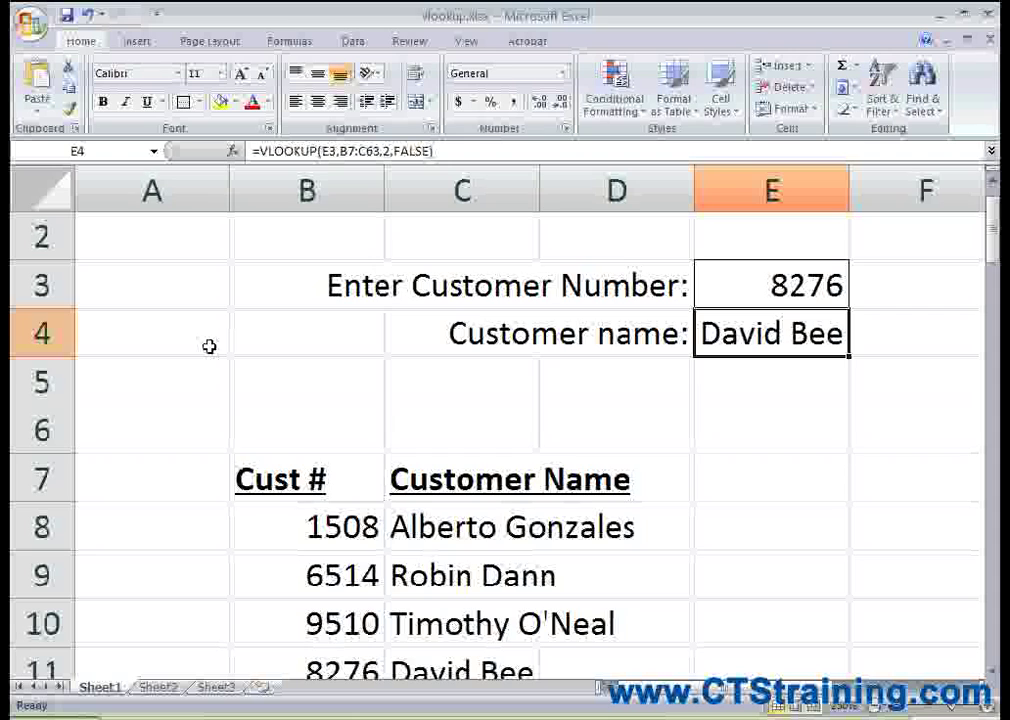
{"action": "left_click", "coordinate": [731, 287]}
{"action": "type", "text": "6514"}
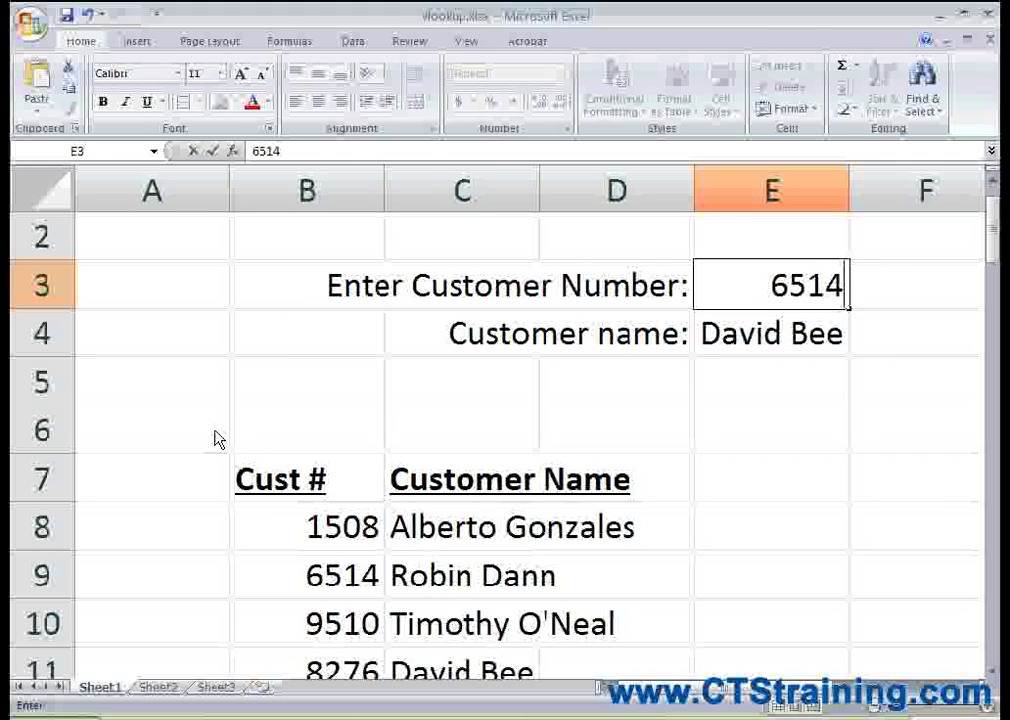
{"action": "key", "text": "Return"}
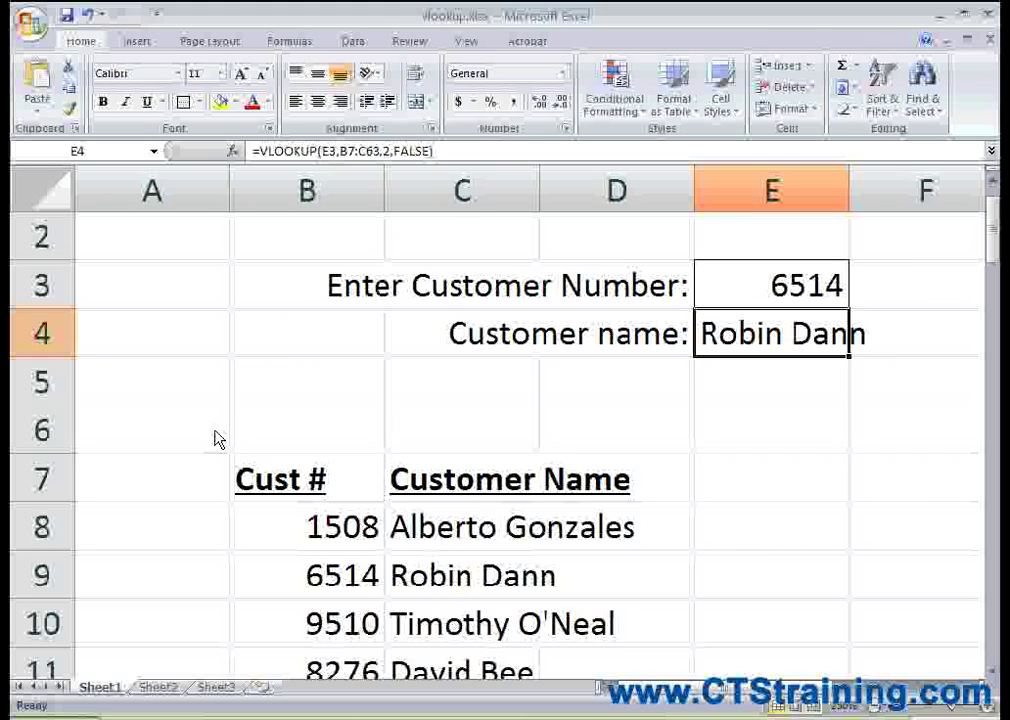